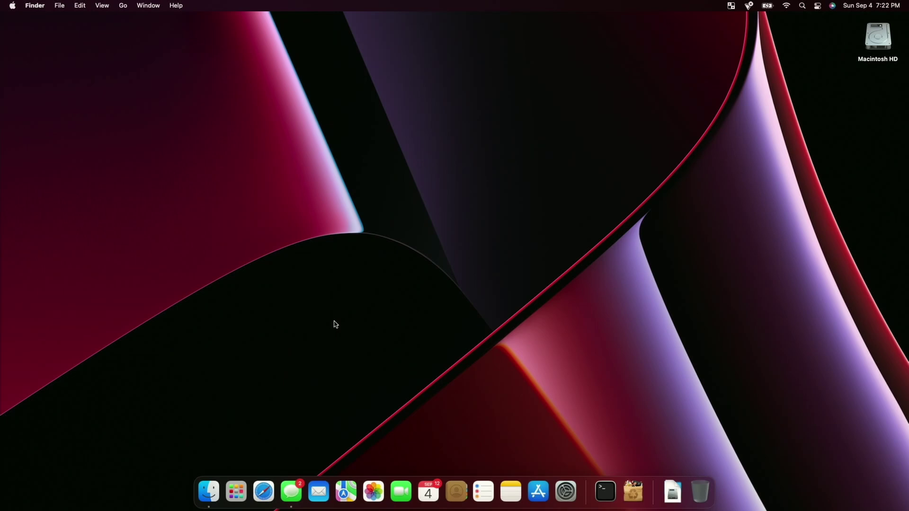
Load immersed.com in Safari, enlarge the browser window, and go to the desktop agent download section.
click(265, 487)
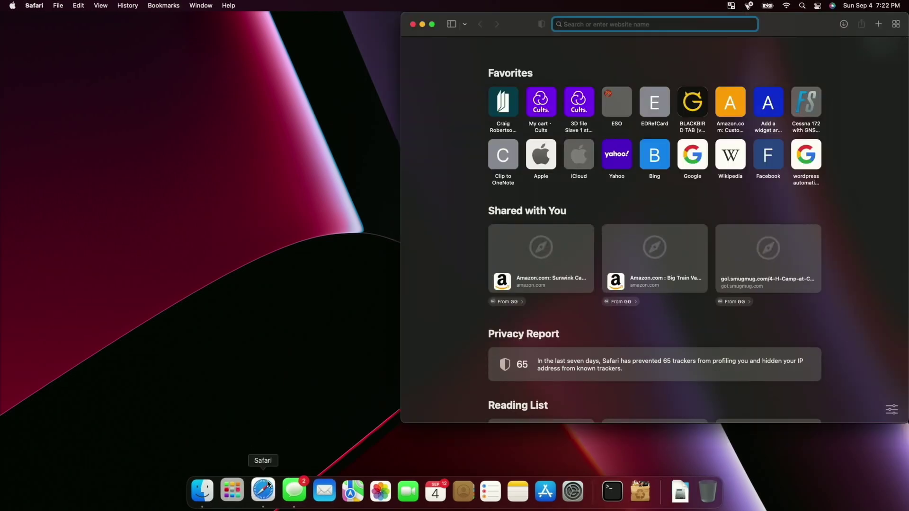
text(immersed.com)
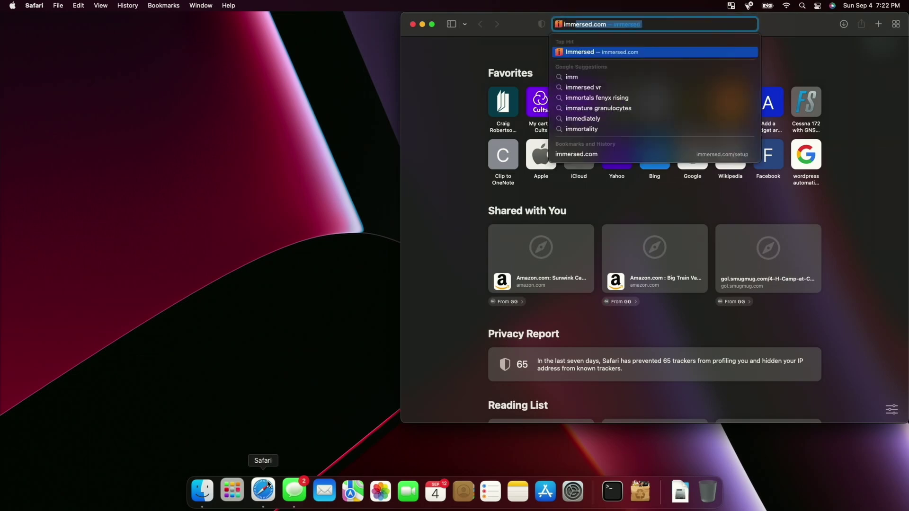
key(Return)
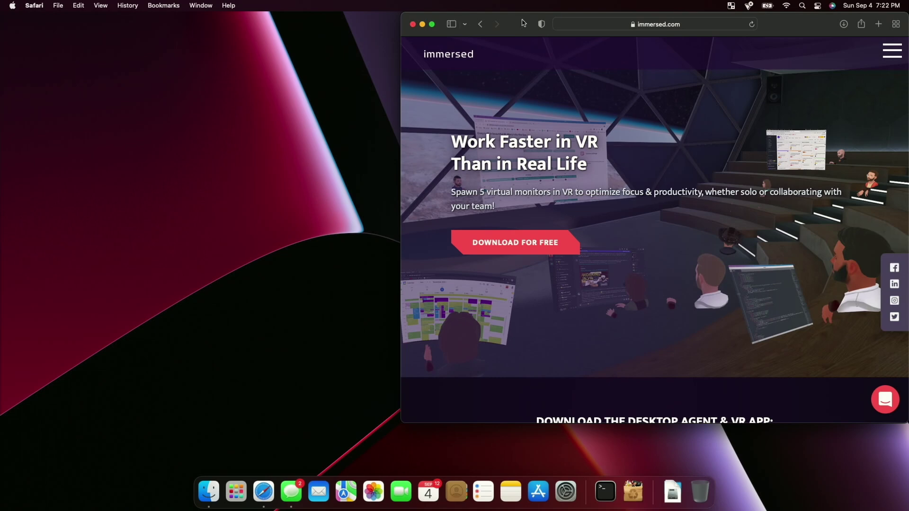
drag(522, 23, 379, 19)
double_click(380, 20)
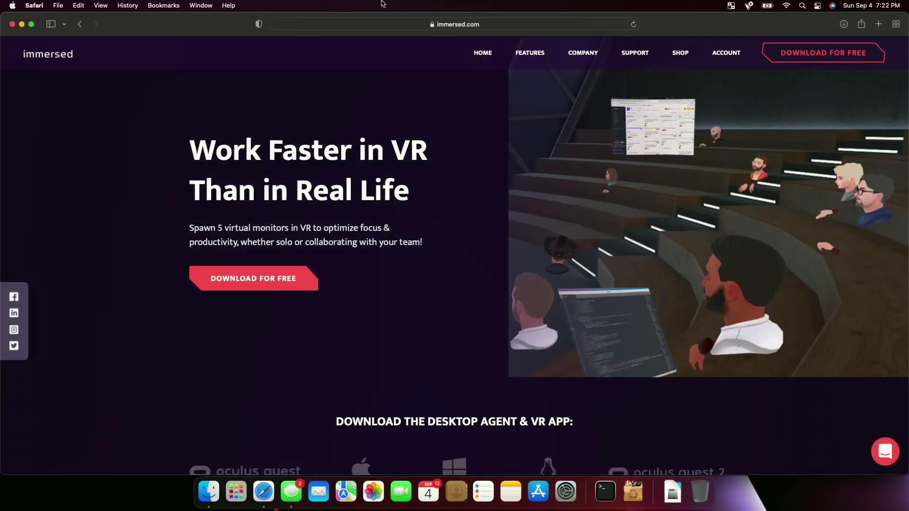
scroll(405, 326, down, 5)
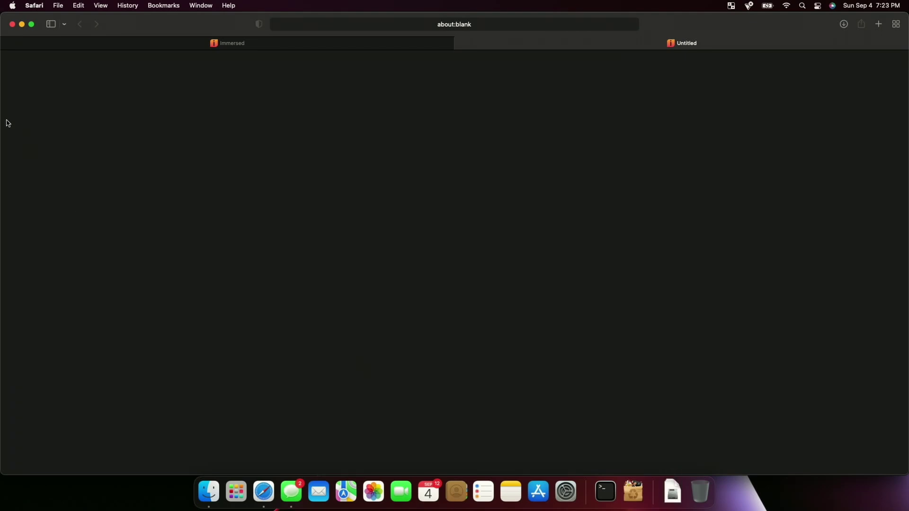
Open the downloaded Immersed disk image and copy the Immersed app into Applications.
click(22, 24)
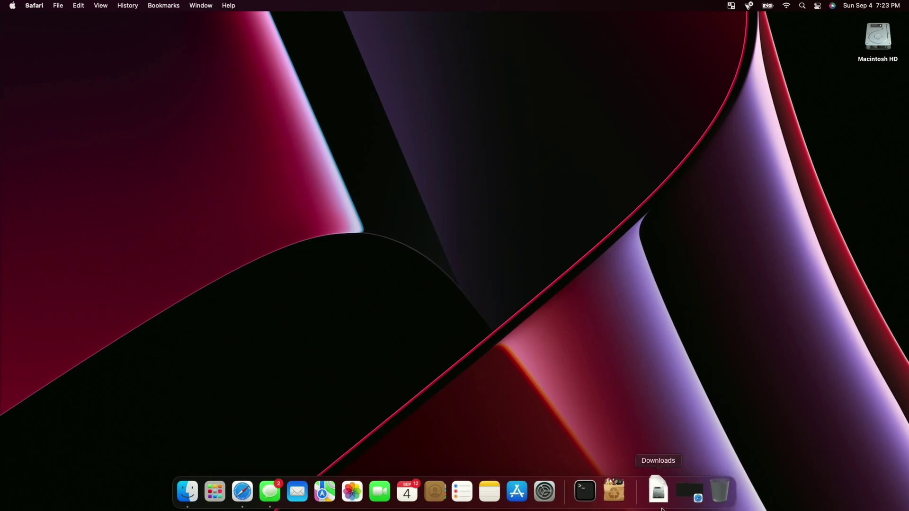
click(659, 492)
click(662, 453)
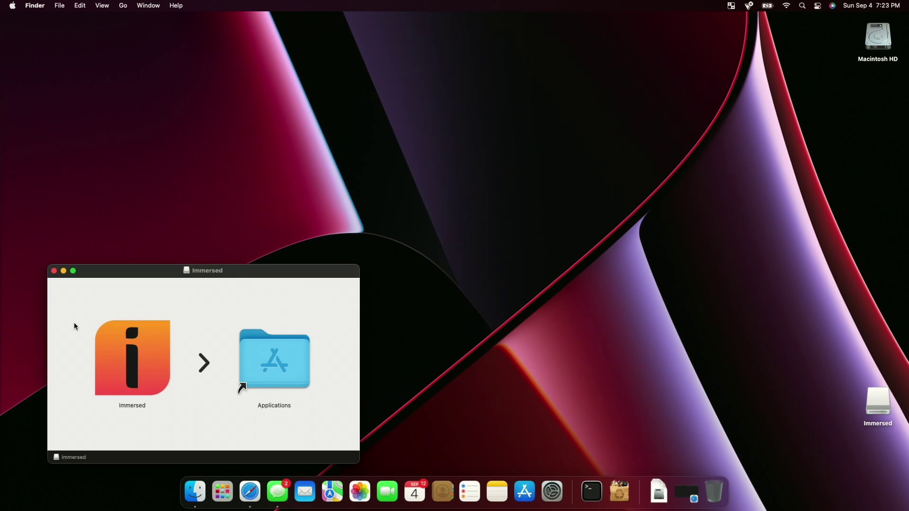
drag(118, 354, 264, 373)
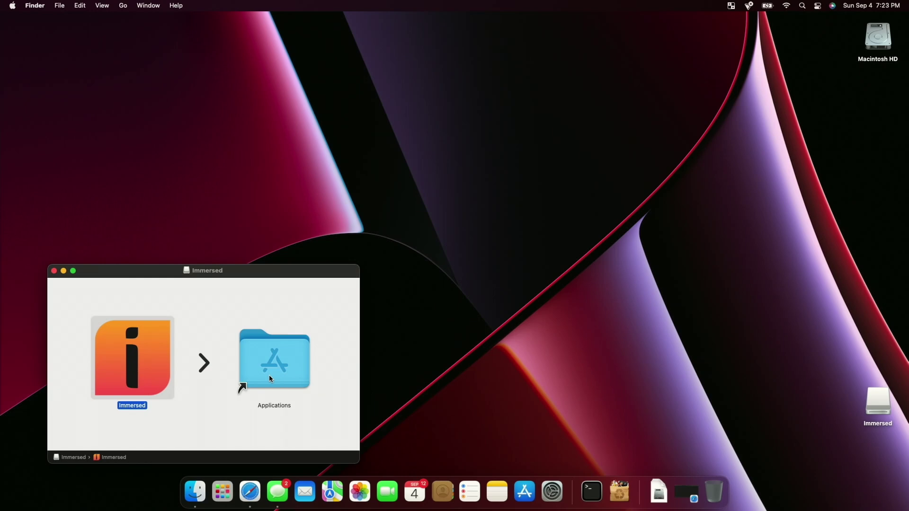
click(55, 271)
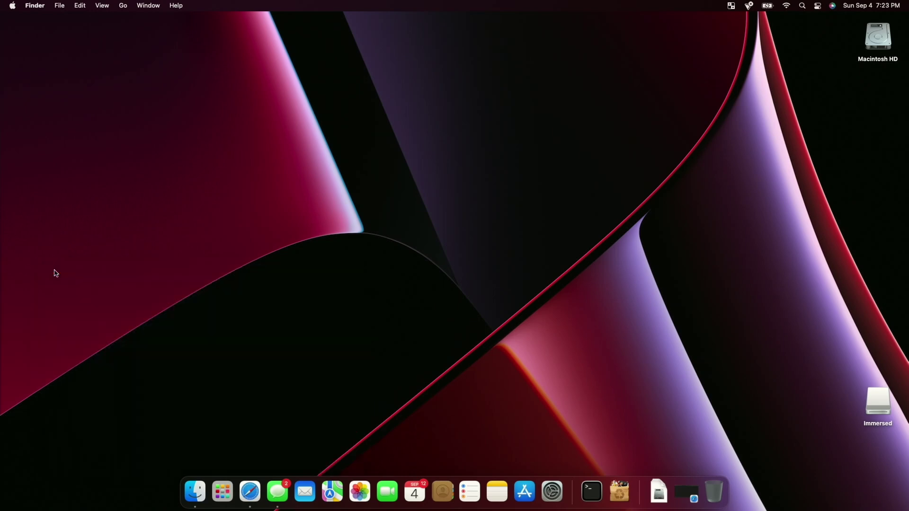
Launch the Immersed app through a system search and approve opening it as an internet download.
key(super+space)
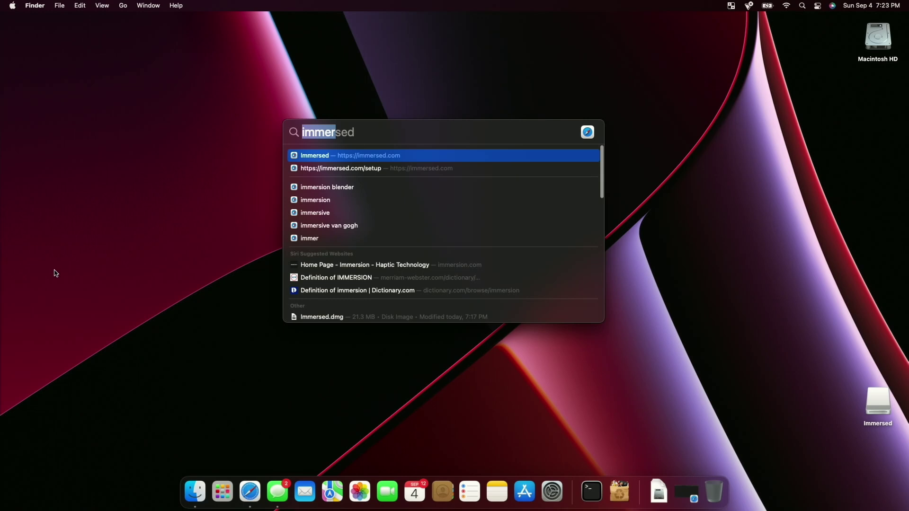
key(BackSpace)
text(imm)
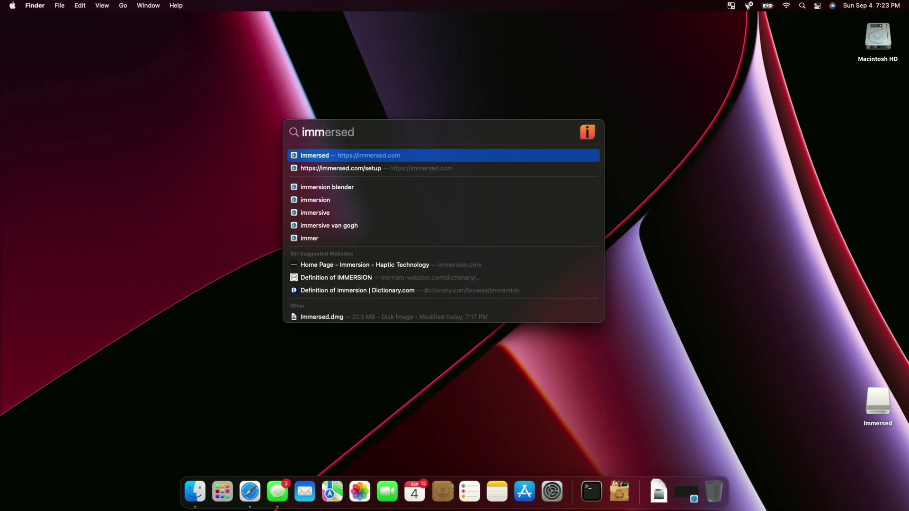
text(er)
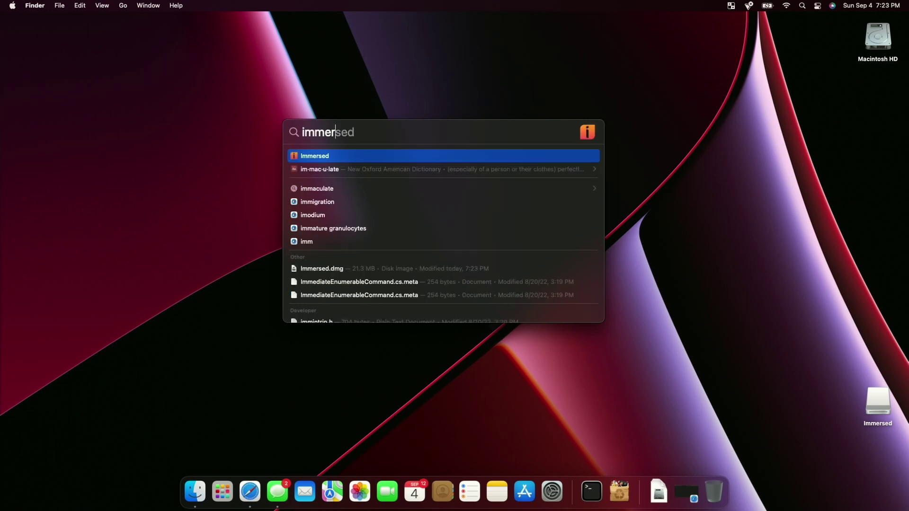
key(Return)
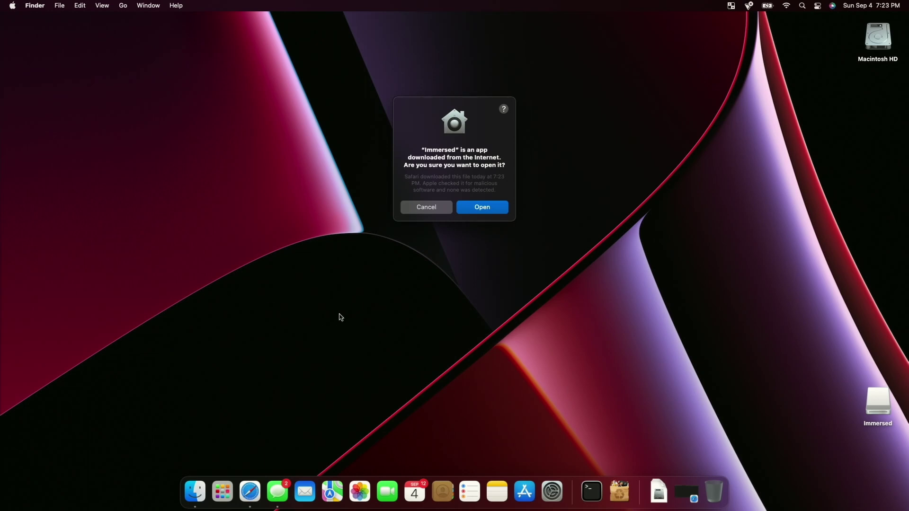
click(483, 212)
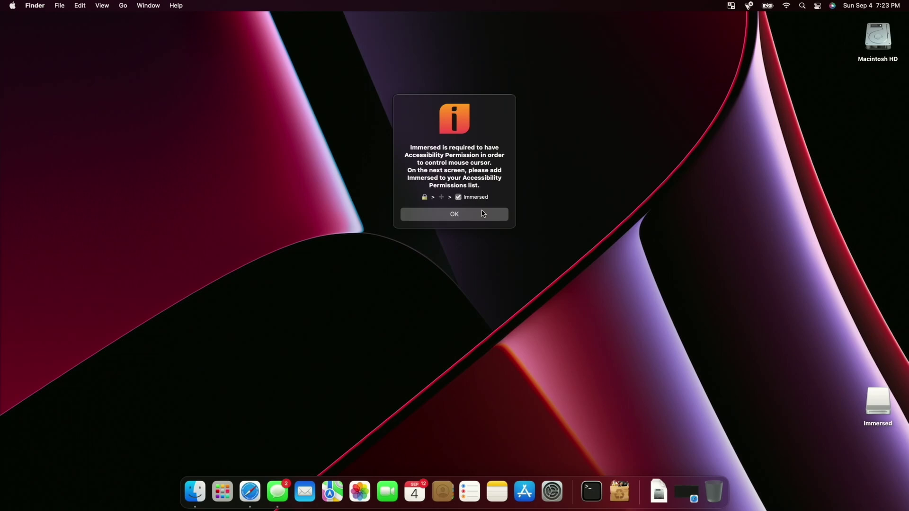
Unlock Security & Privacy and grant Immersed the Accessibility and Screen Recording permissions.
click(475, 217)
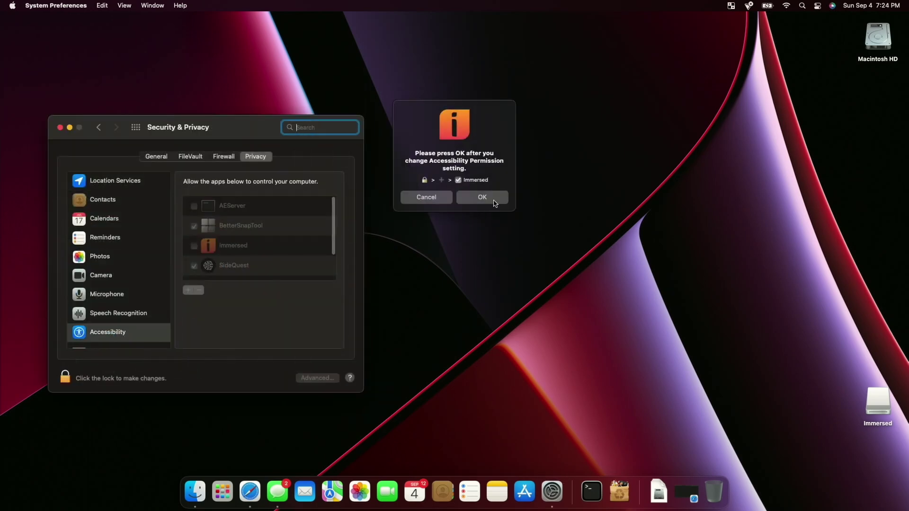
click(70, 377)
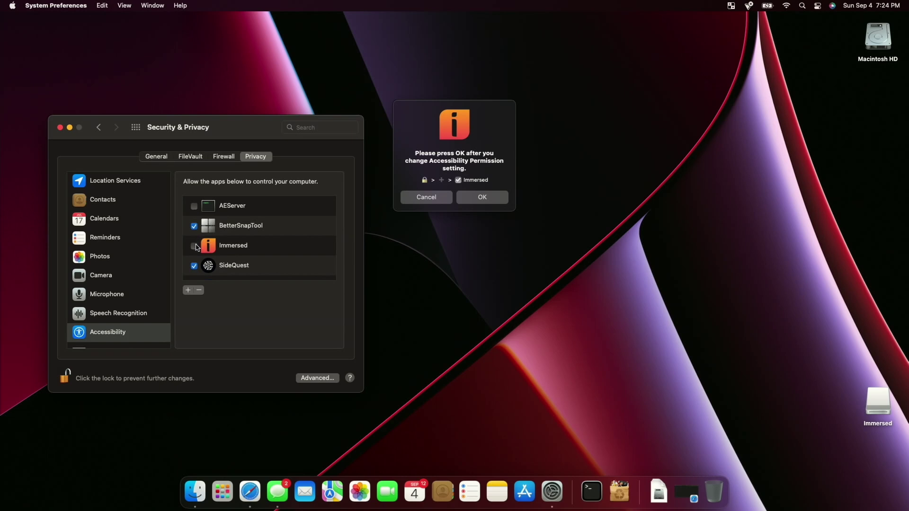
click(491, 198)
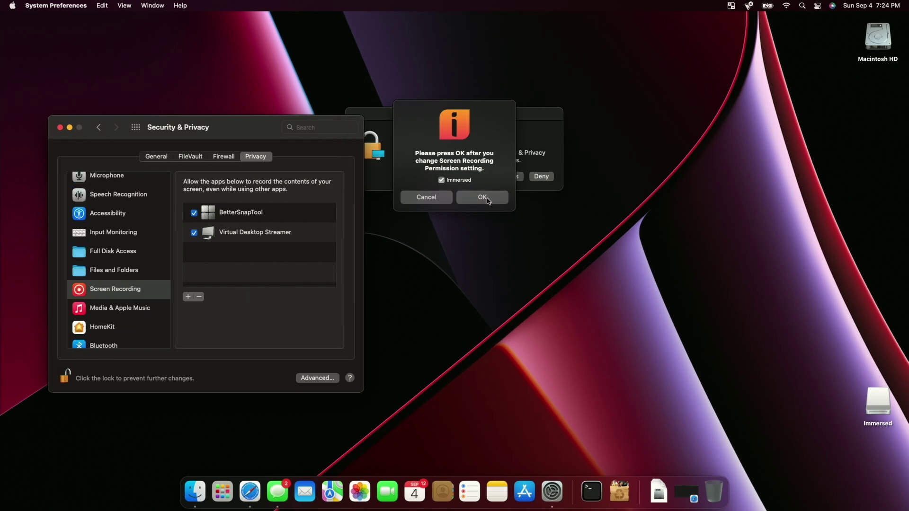
click(488, 201)
click(195, 253)
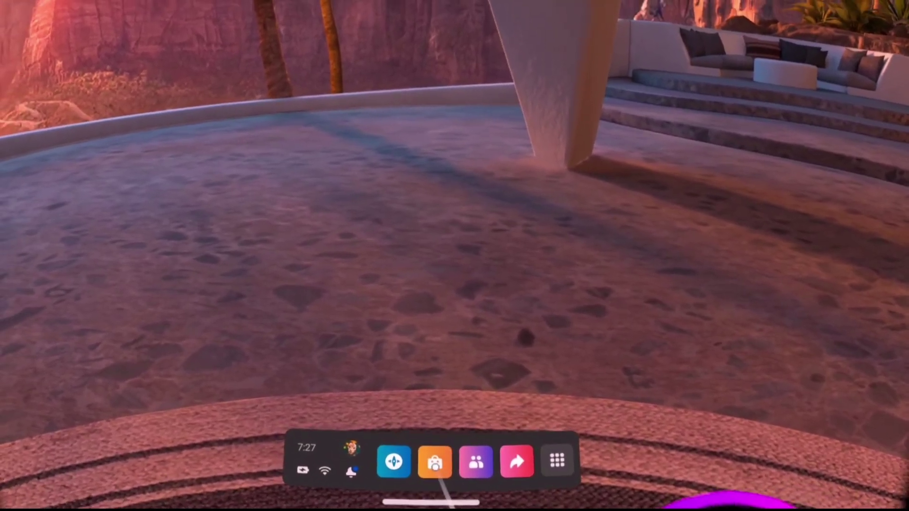
Switch to the Quest headset's Store, search for immersed, and open the Immersed app's page.
click(373, 465)
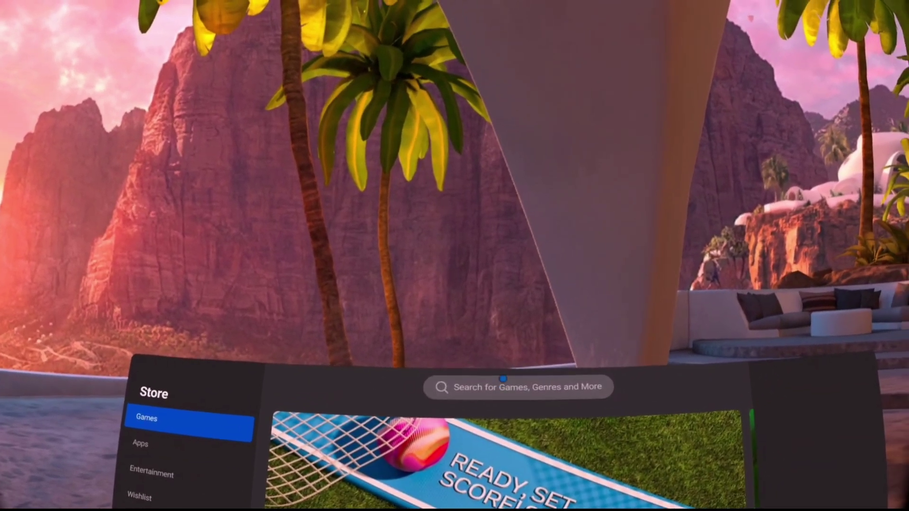
click(503, 378)
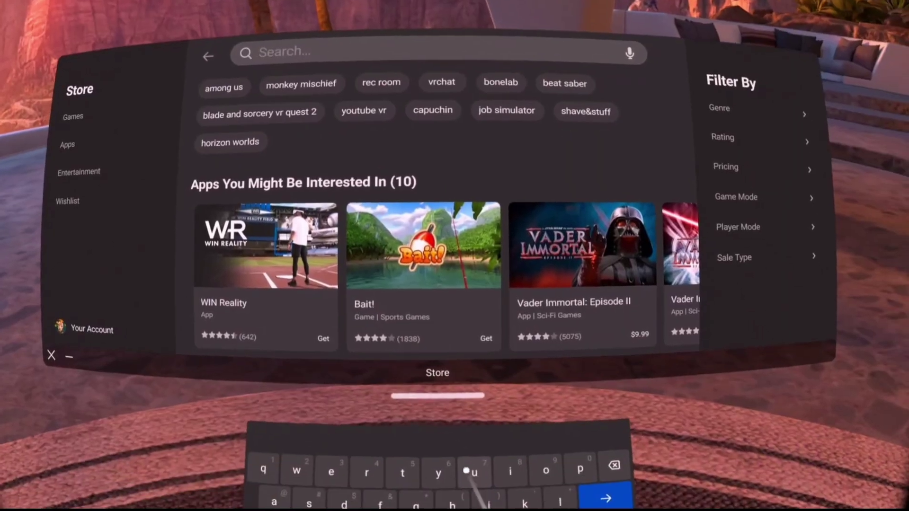
click(496, 459)
text(mme)
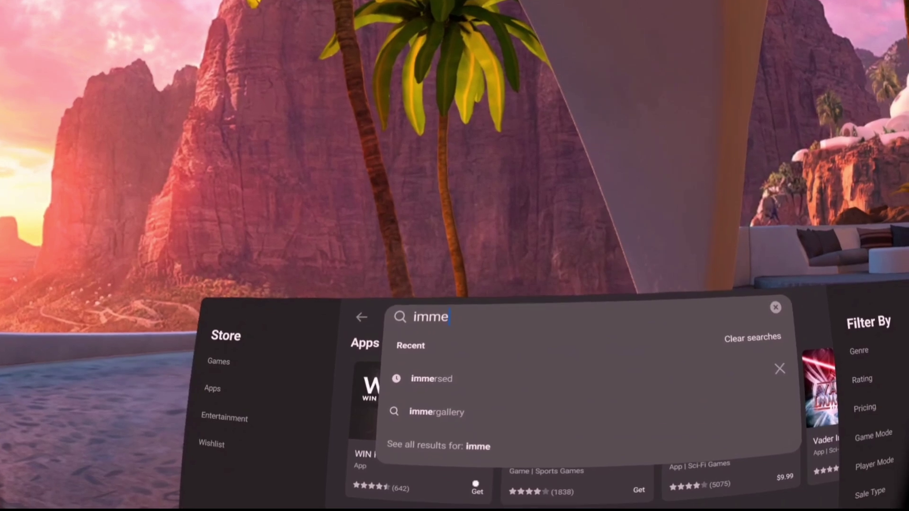
click(453, 406)
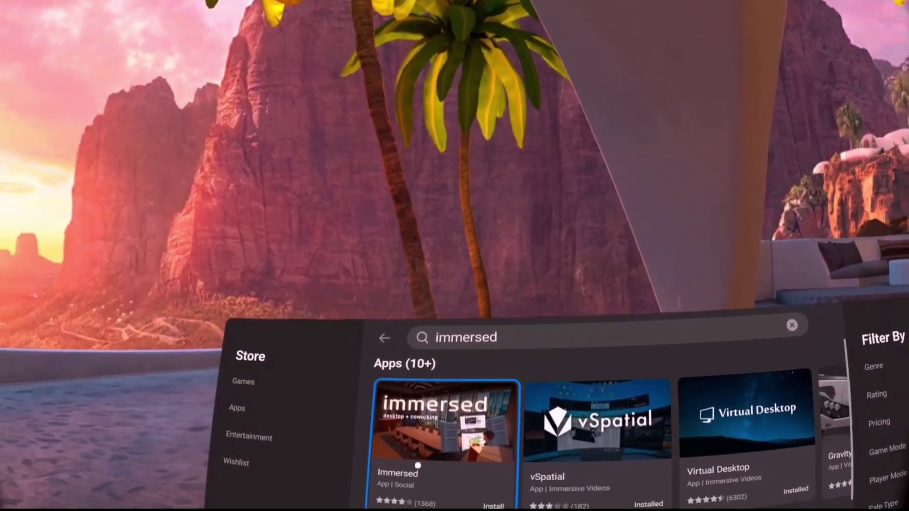
click(423, 434)
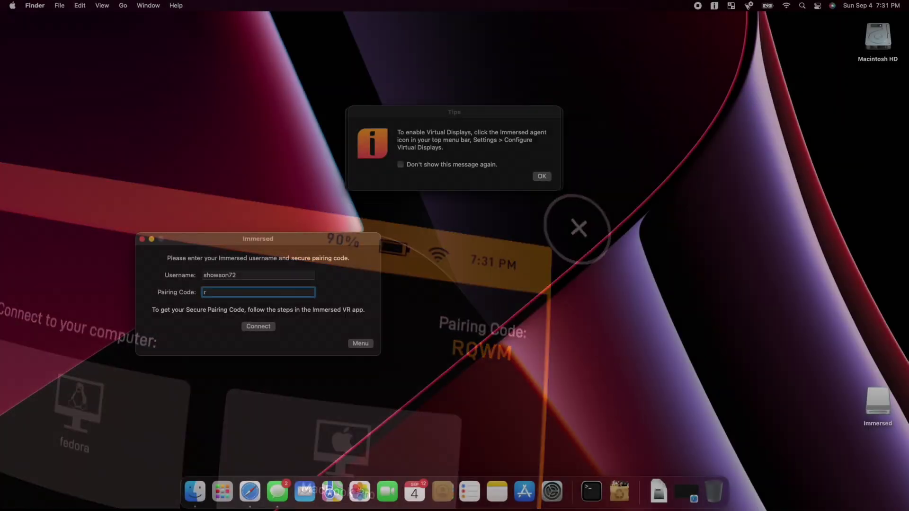
Enter the secure pairing code from the headset in the Immersed desktop agent on the Mac.
text(r)
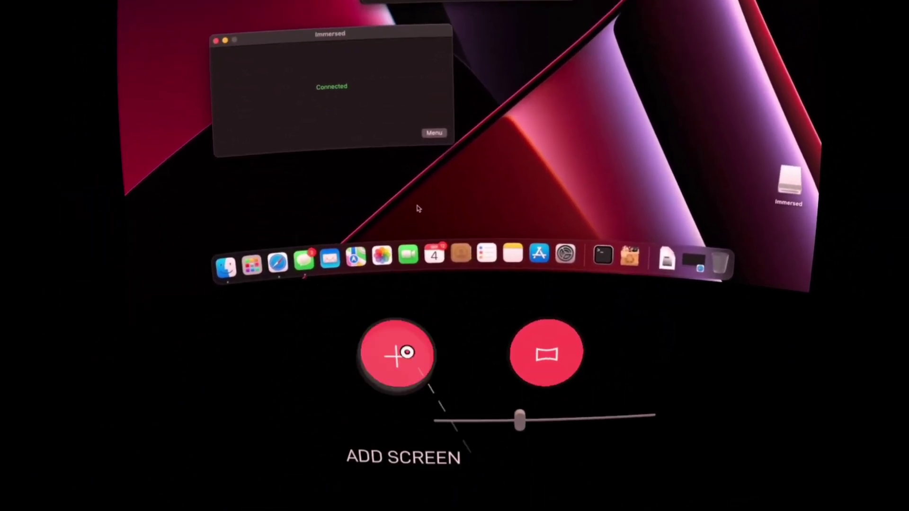
Add another virtual screen to the Mac workspace in the Immersed VR app.
click(398, 355)
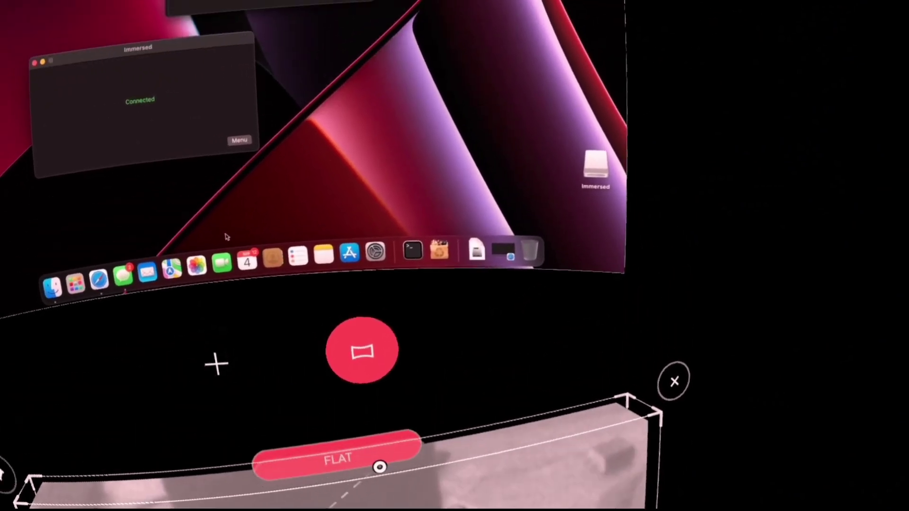
click(333, 239)
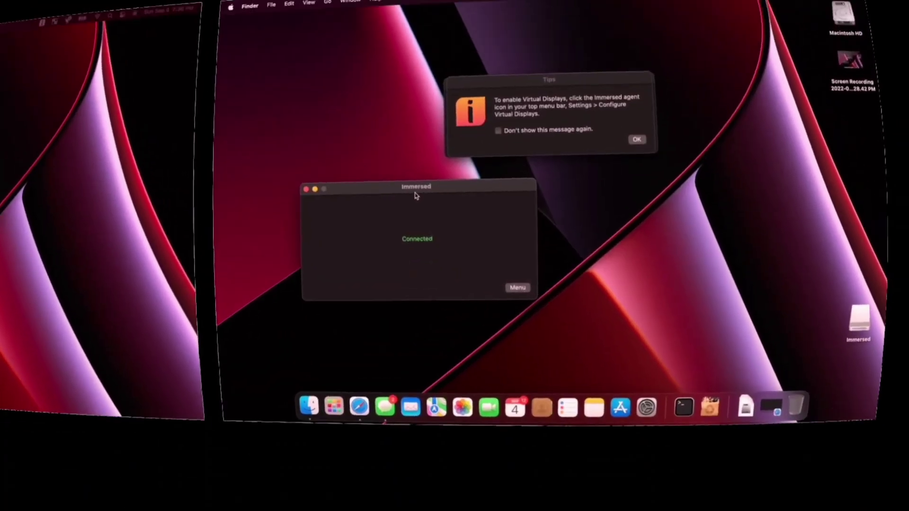
Move the Immersed window between the left and main screens, and the Tips dialog onto the right screen.
drag(416, 195, 255, 218)
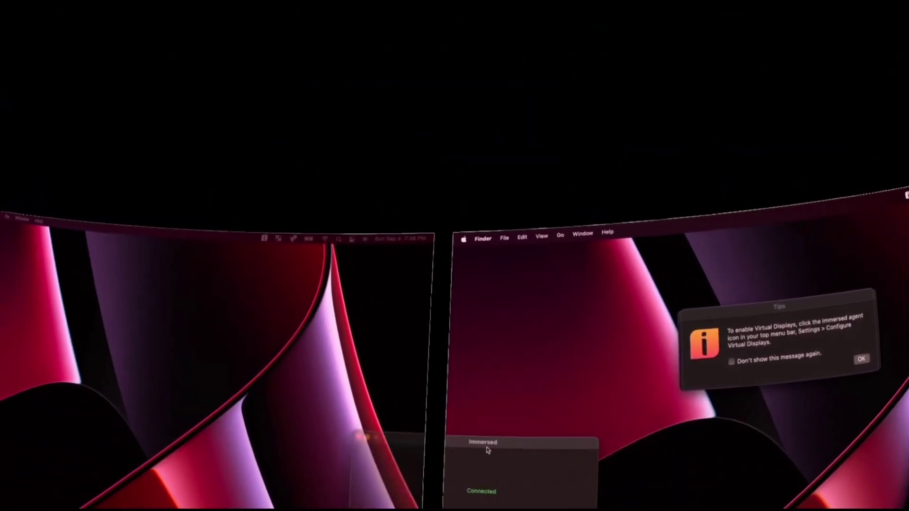
drag(488, 449, 481, 354)
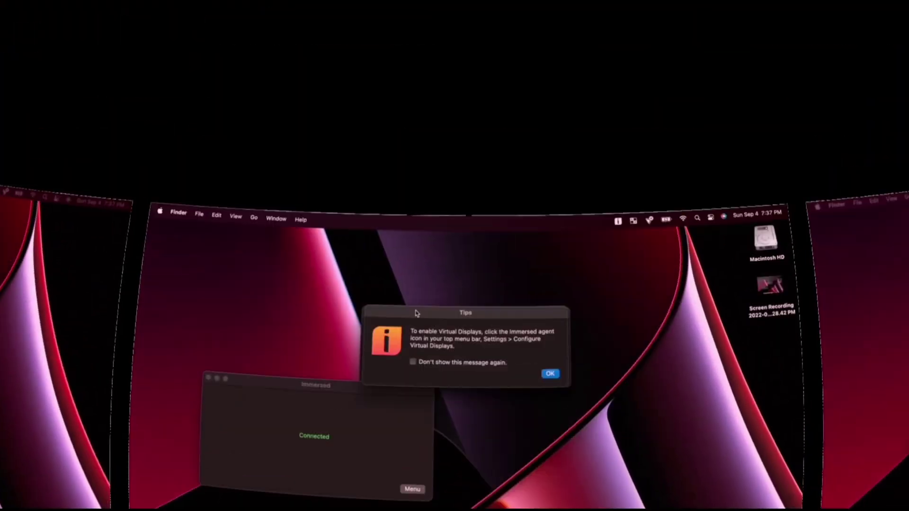
drag(416, 313, 904, 326)
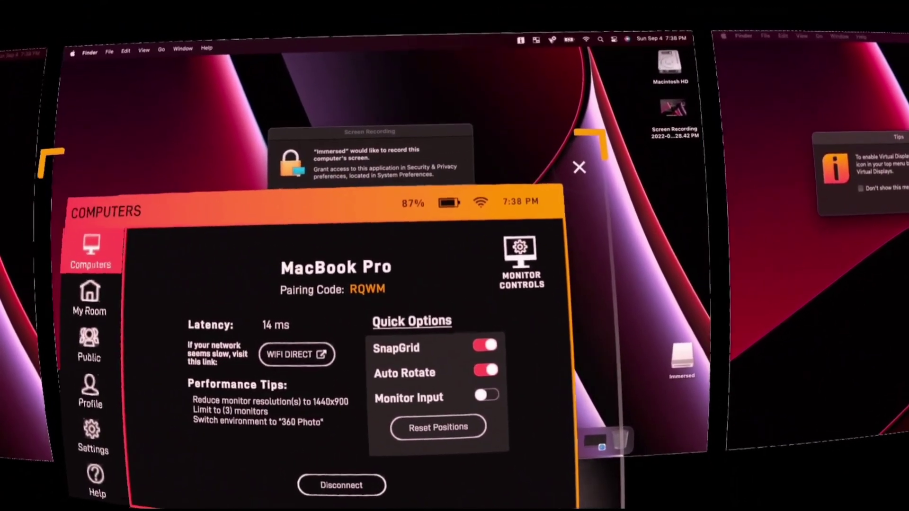
Open Settings in the VR menu and try the Full and Portals passthrough modes.
click(78, 422)
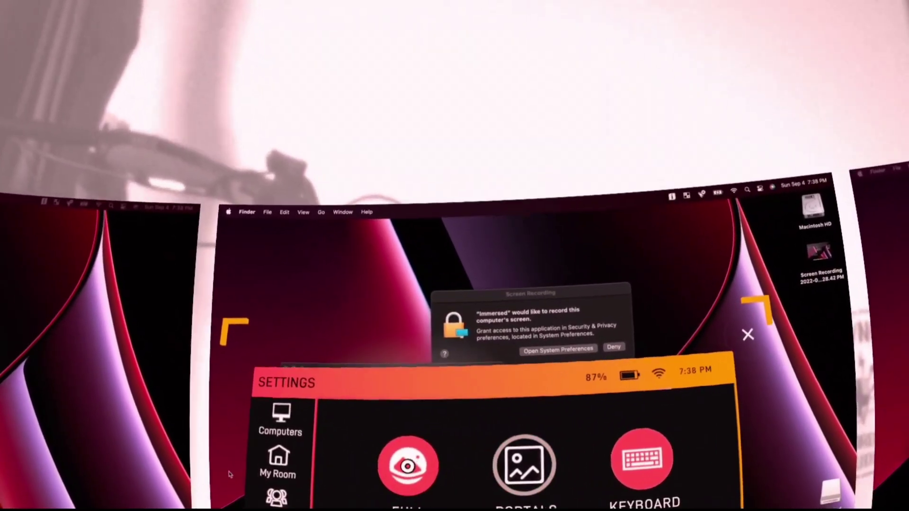
click(809, 345)
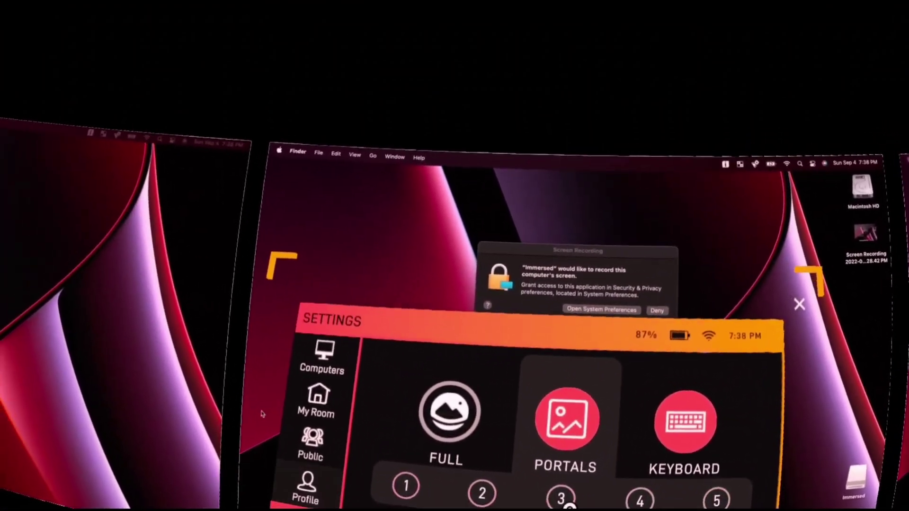
click(530, 485)
click(448, 452)
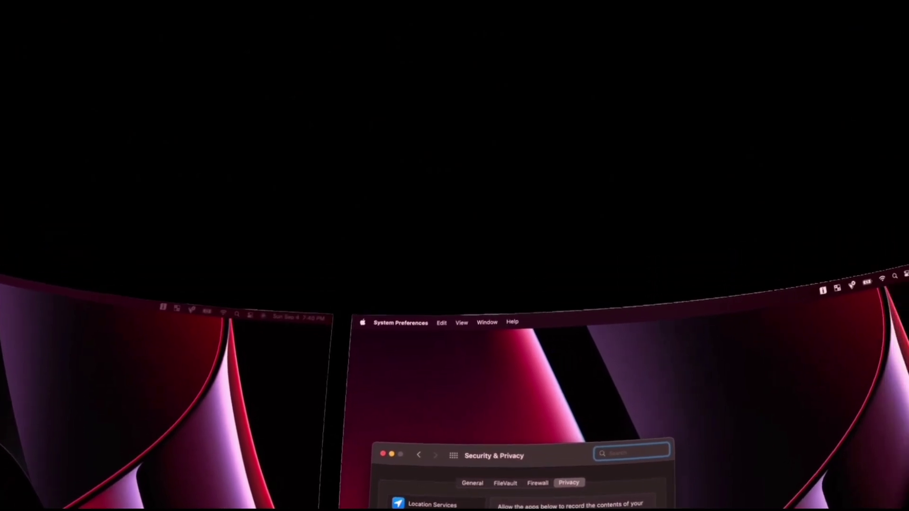
Examine the Screen Recording privacy settings in Security & Privacy.
scroll(440, 497, down, 4)
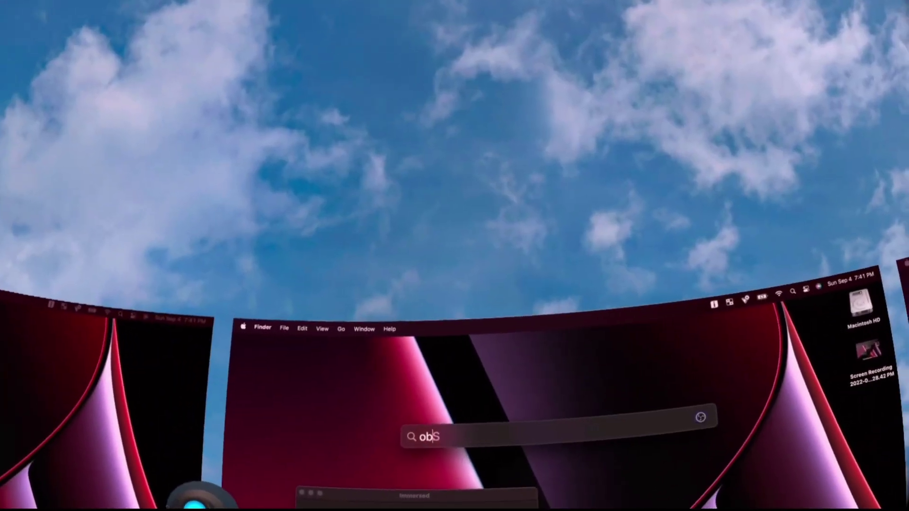
Launch OBS from the system search and close the floating Immersed VR menu.
key(Return)
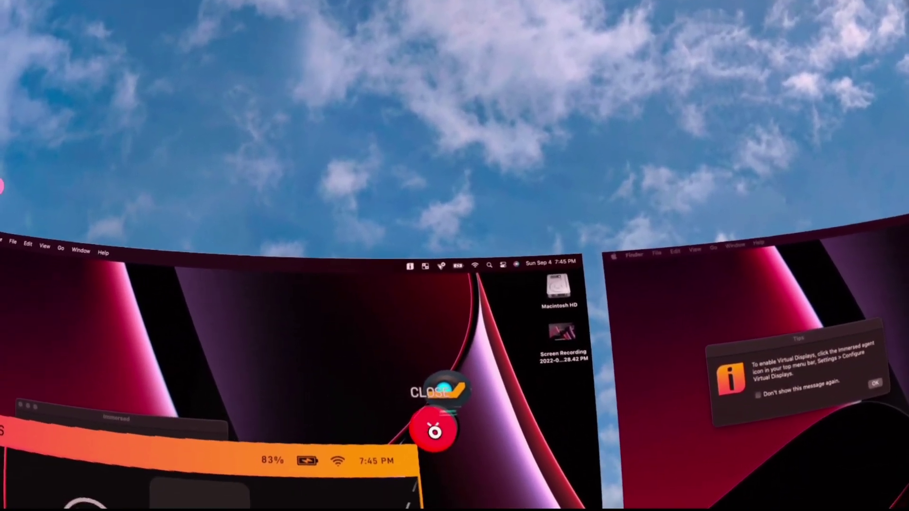
click(437, 441)
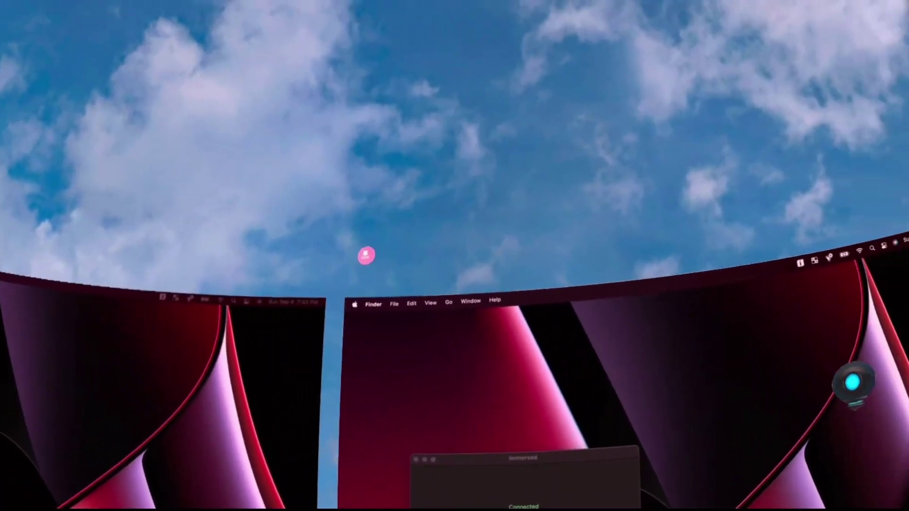